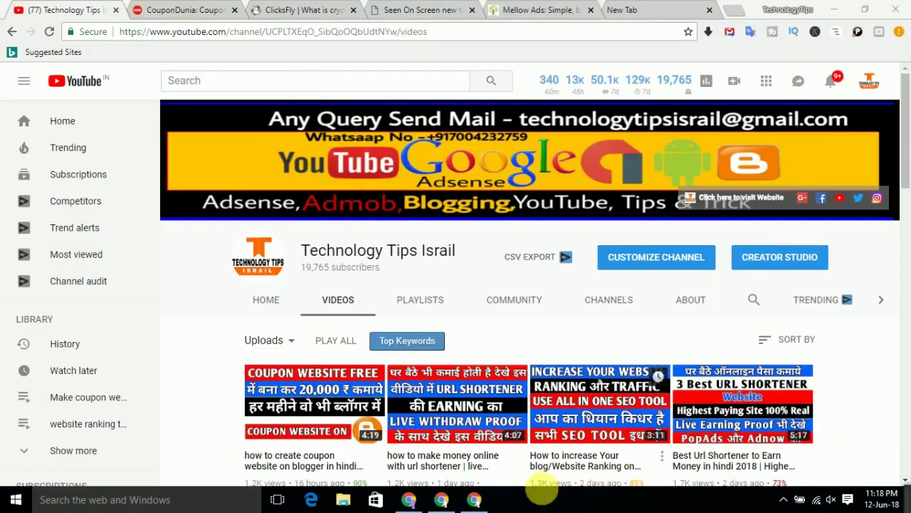
On the dashboard, review Today Earnings, the $3.80 Today Average CPM and the announcements
left_click(476, 500)
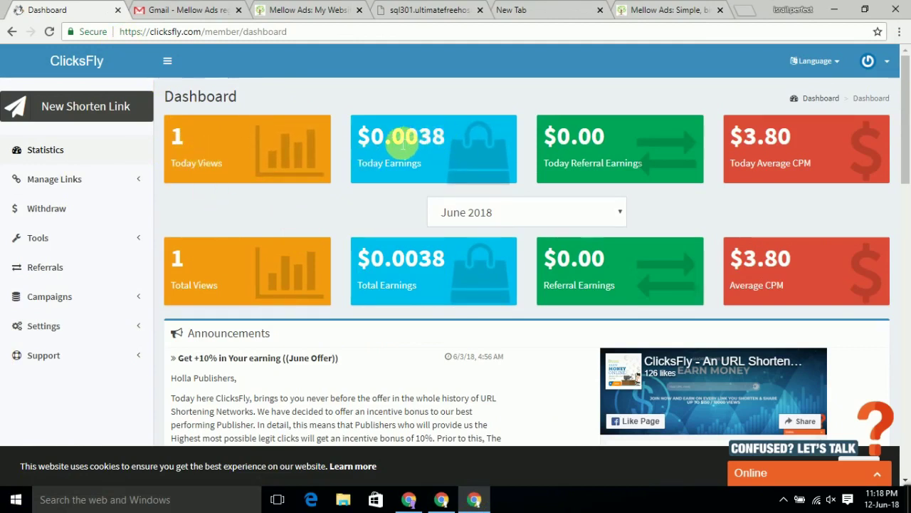
left_click_drag(397, 136, 451, 144)
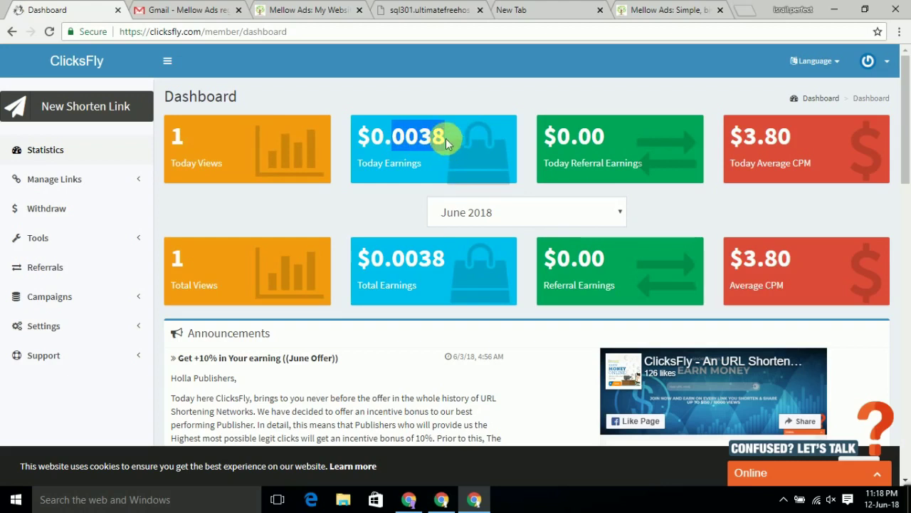
left_click(446, 139)
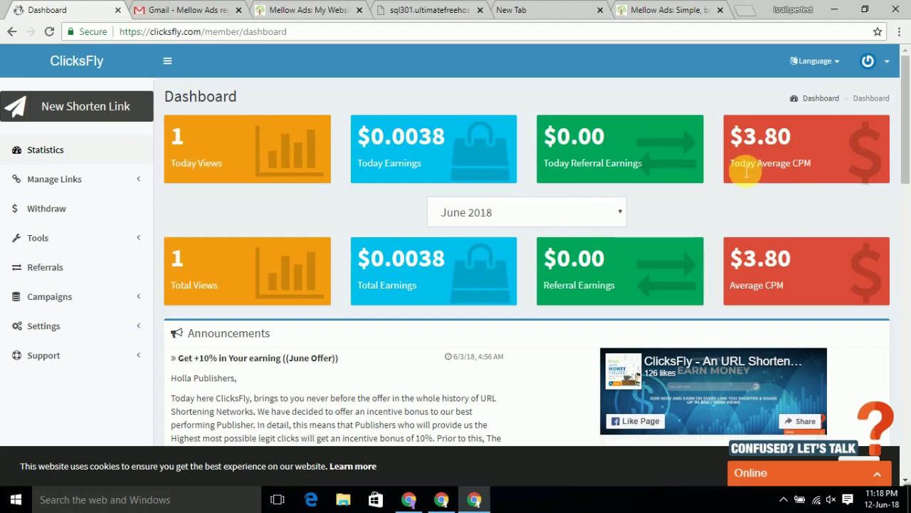
left_click_drag(733, 137, 799, 143)
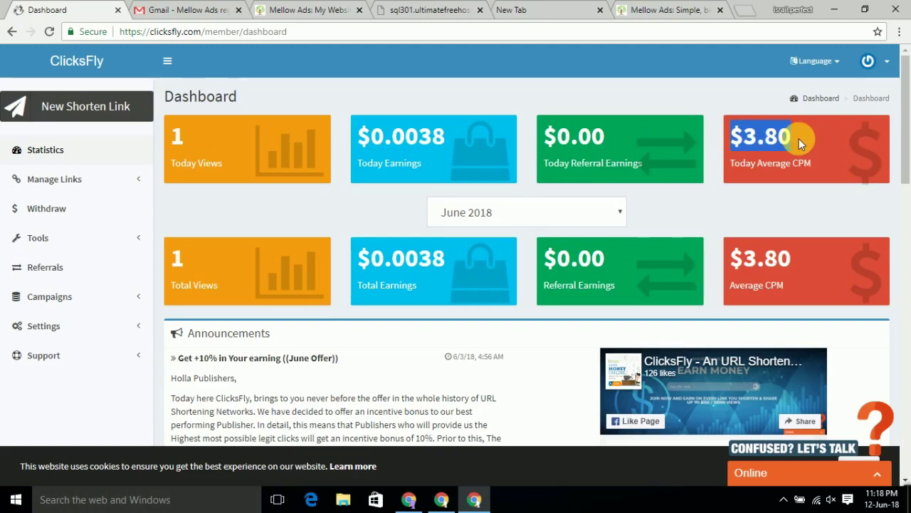
scroll(799, 143, "down", 1)
scroll(799, 143, "down", 5)
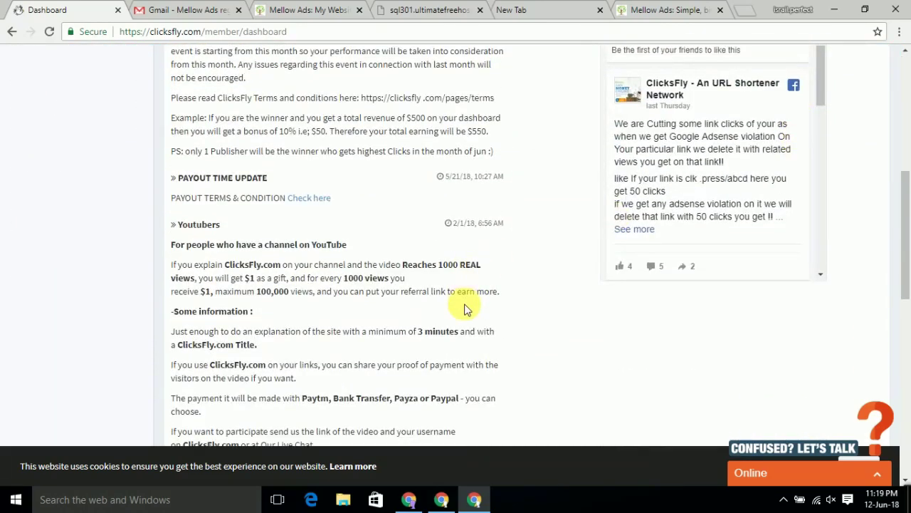
scroll(450, 341, "up", 3)
scroll(450, 341, "down", 1)
scroll(450, 341, "down", 2)
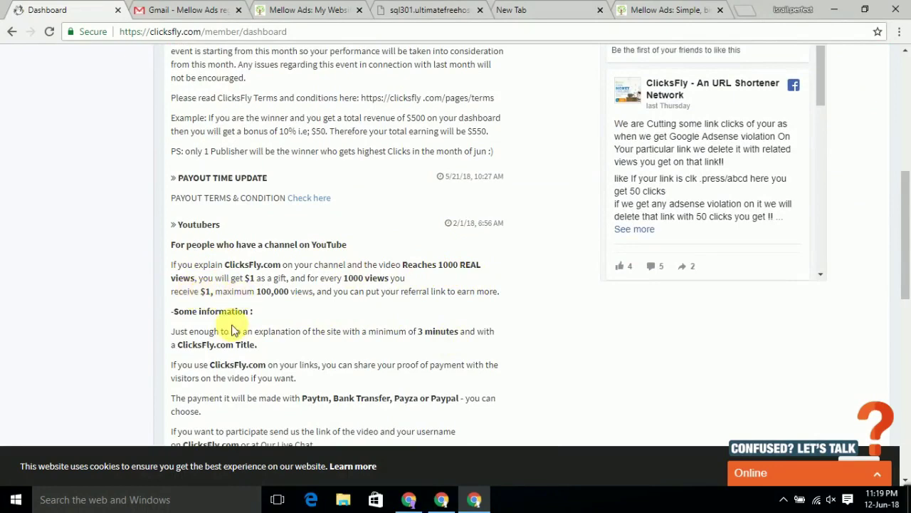
scroll(231, 331, "up", 6)
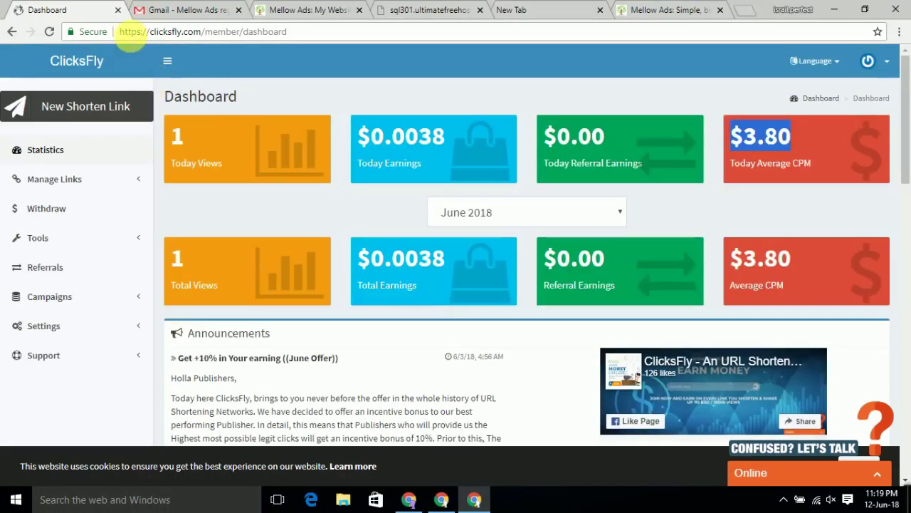
left_click_drag(121, 32, 193, 33)
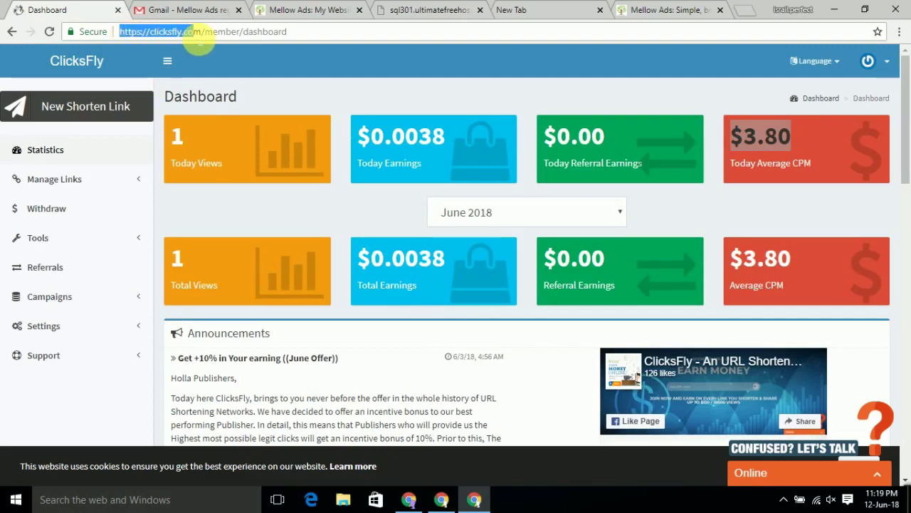
key("ctrl+c")
key("ctrl+shift+n")
right_click(401, 31)
Load clicksfly.com privately, look through the REGISTER signup form, then minimize that window
left_click(429, 116)
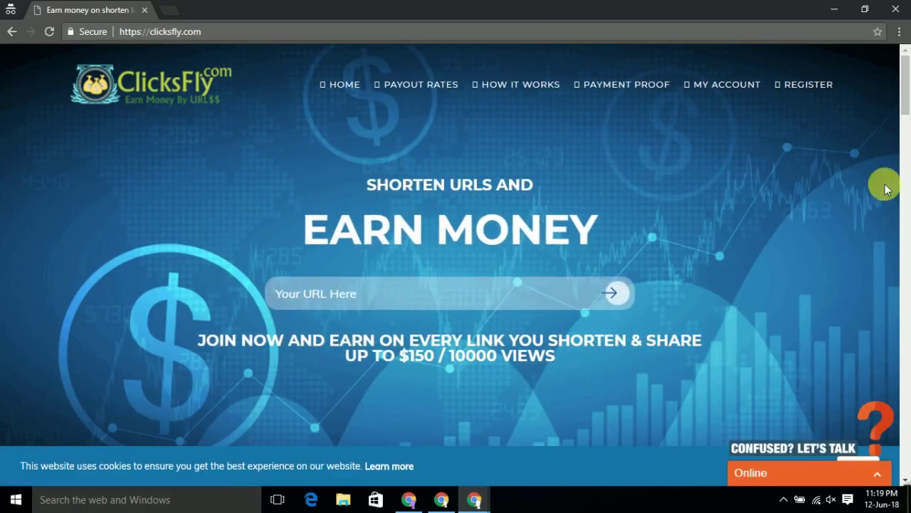
left_click(811, 88)
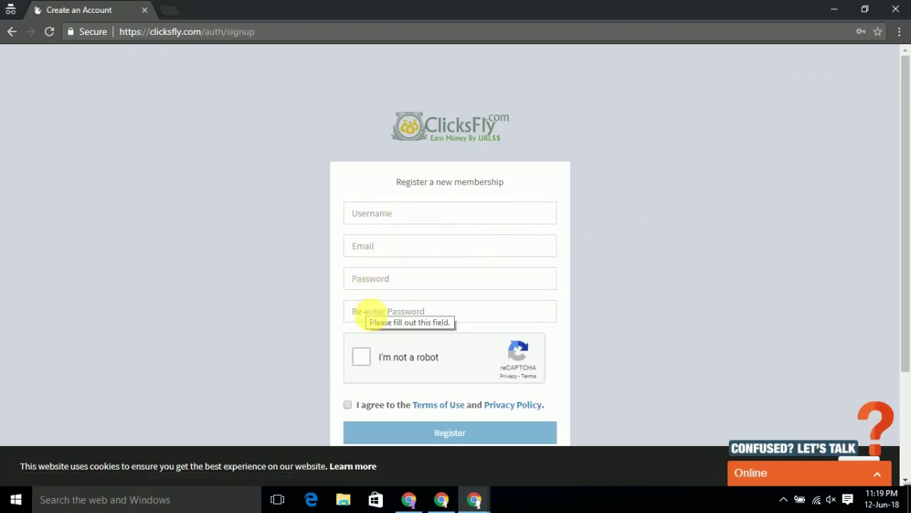
scroll(364, 360, "down", 2)
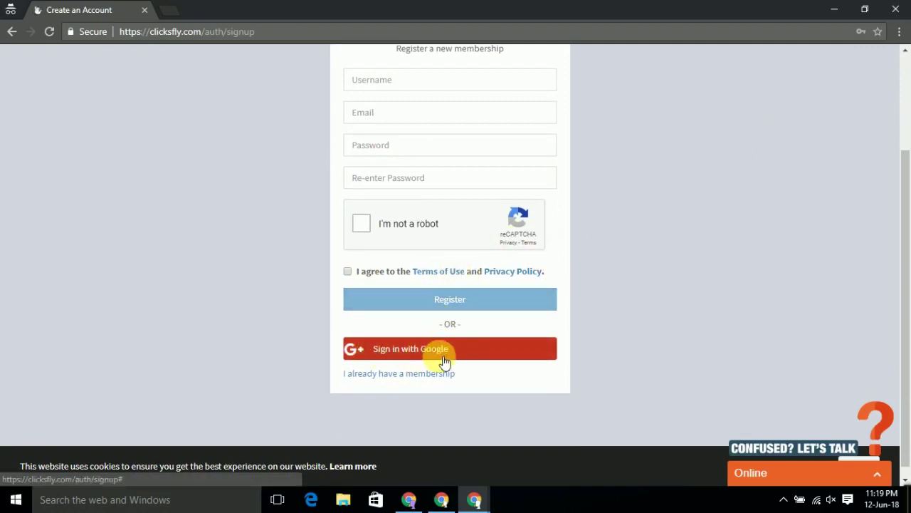
scroll(454, 358, "up", 2)
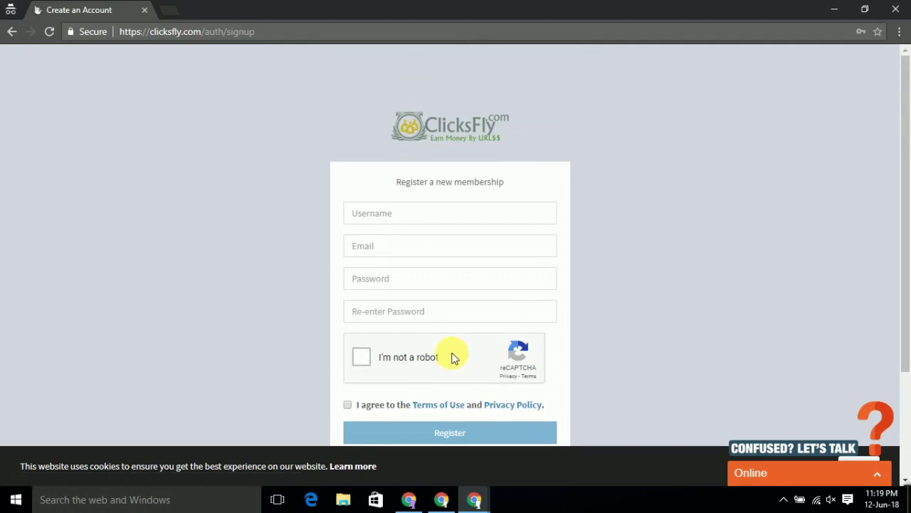
scroll(454, 359, "down", 2)
scroll(453, 358, "up", 2)
scroll(453, 358, "down", 2)
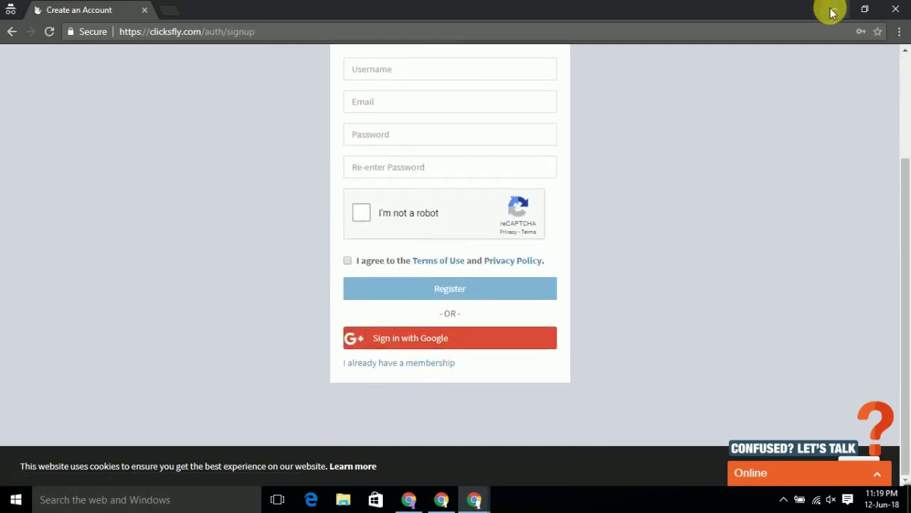
left_click(833, 10)
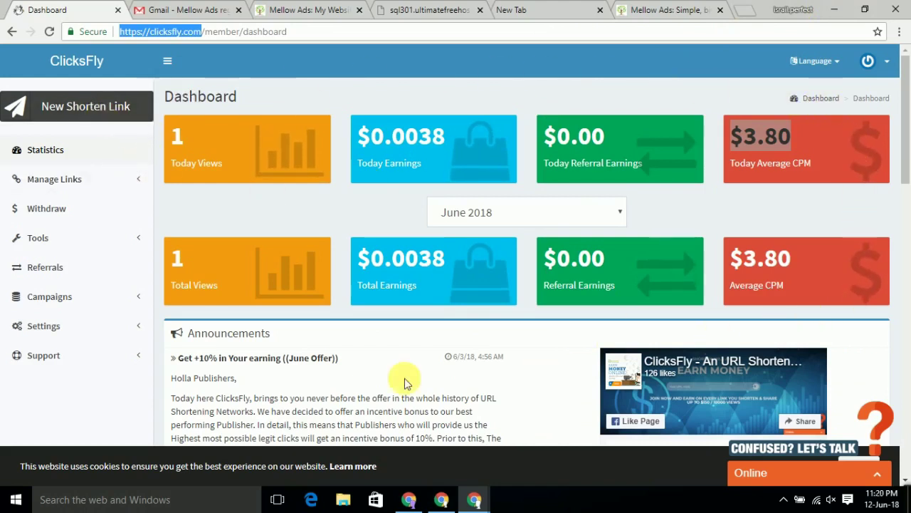
Open the New Shorten Link form and leave its Your URL Here field empty
left_click(73, 113)
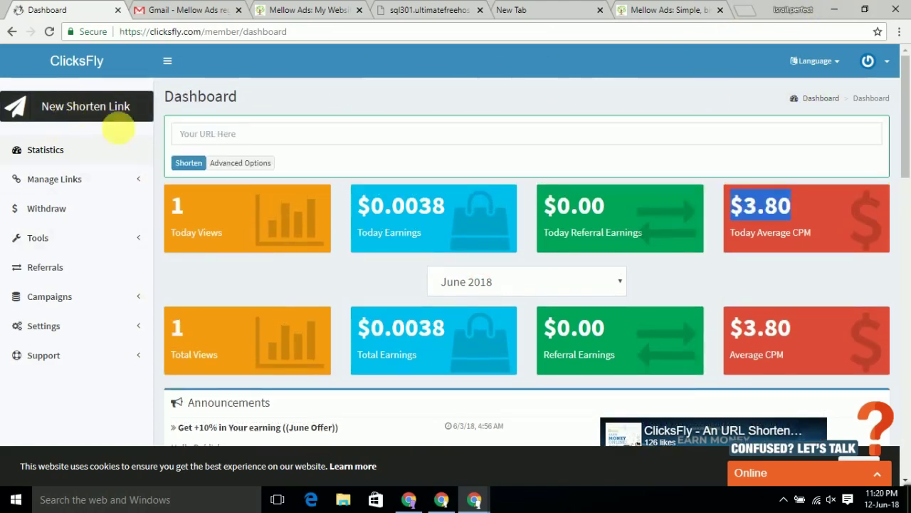
left_click(213, 134)
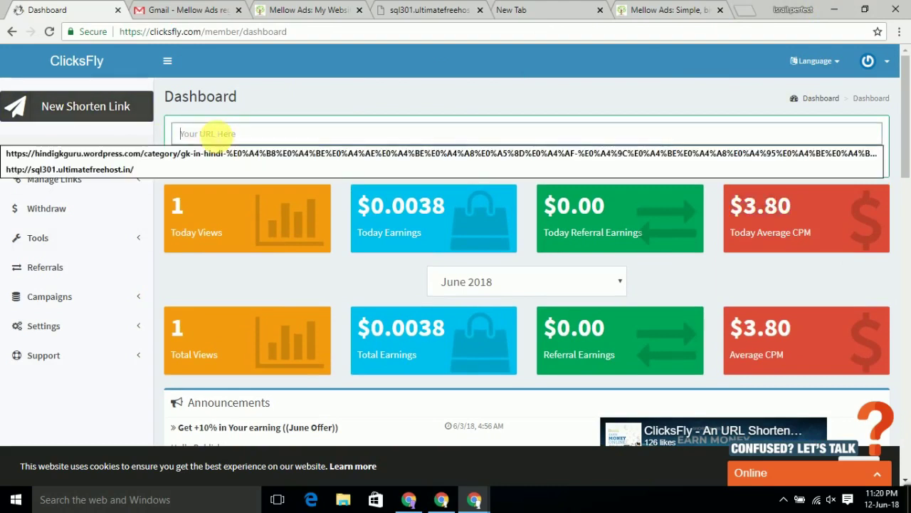
left_click(257, 98)
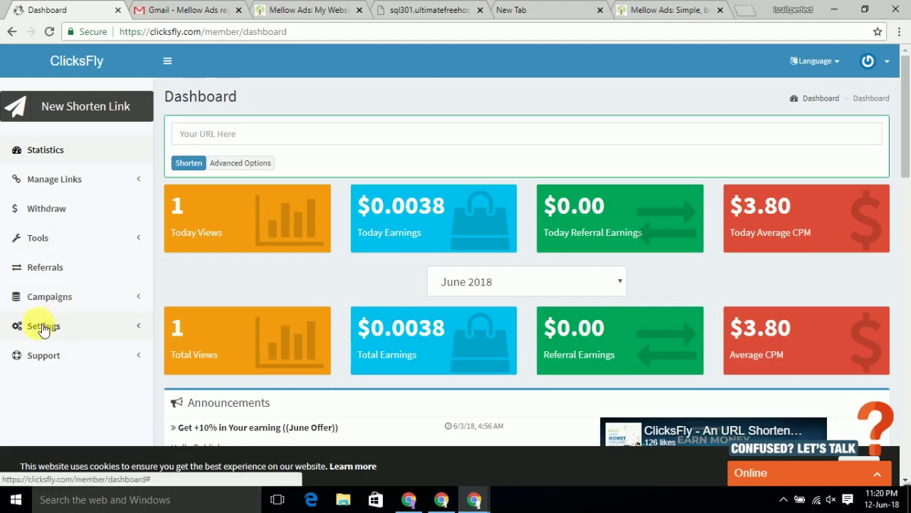
Open the Profile page and point out the withdrawal minimums, including the Paytm and Tez/UPI rows
left_click(43, 326)
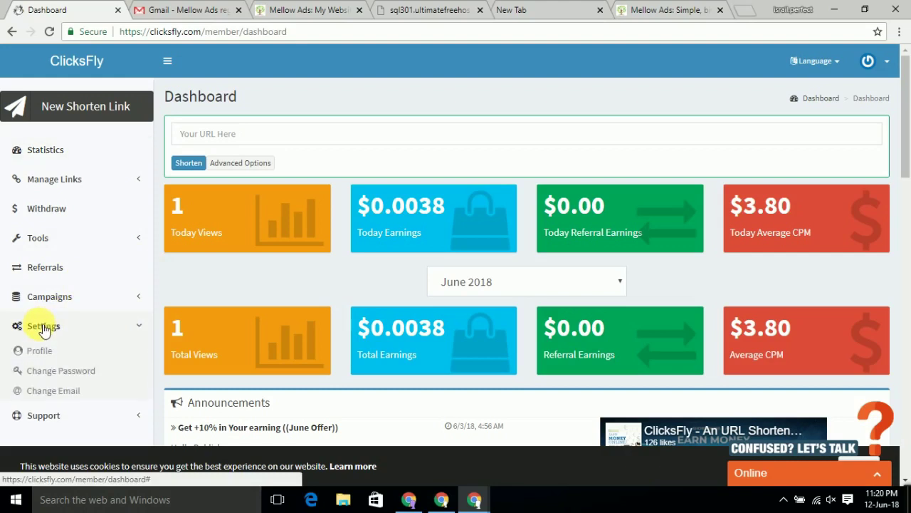
left_click(41, 352)
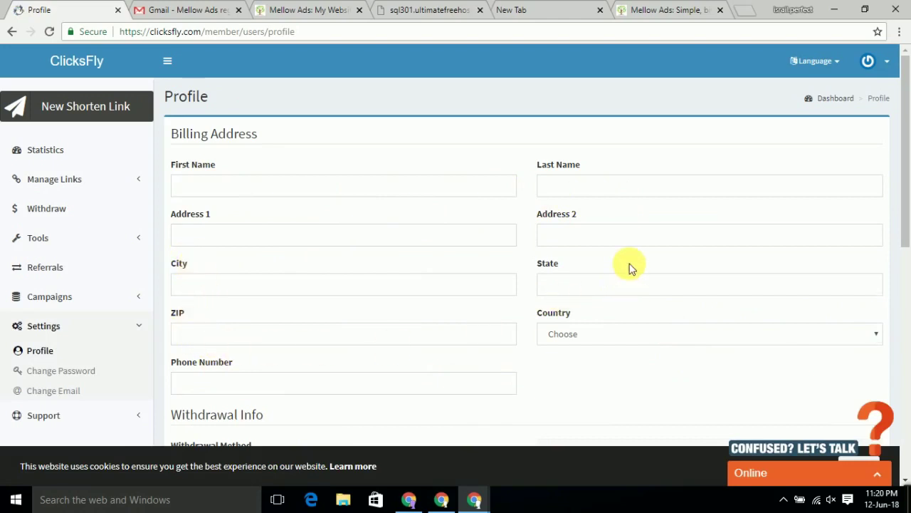
scroll(630, 265, "down", 3)
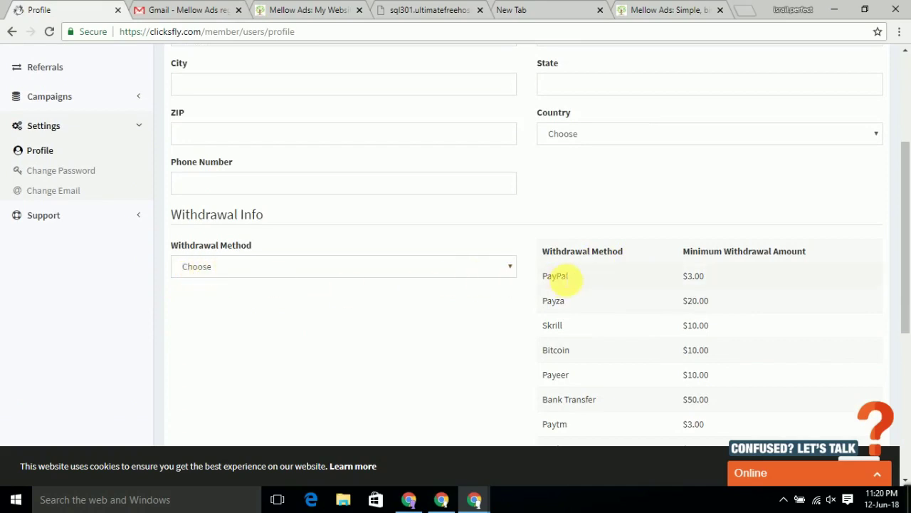
scroll(562, 276, "down", 1)
left_click_drag(543, 209, 577, 384)
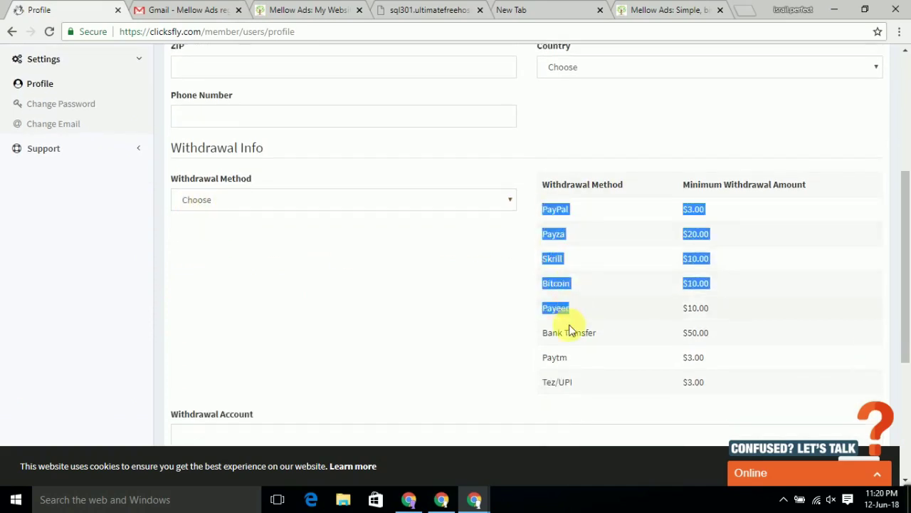
left_click(682, 382)
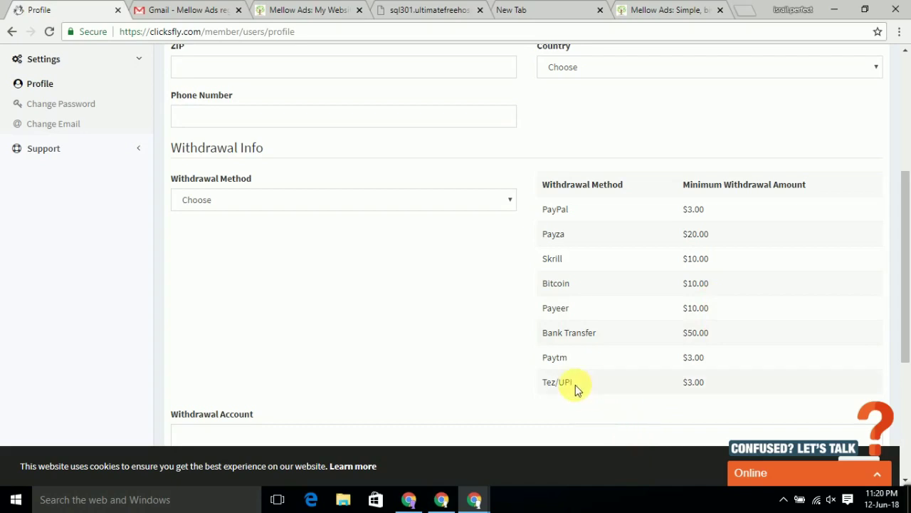
left_click_drag(545, 360, 643, 377)
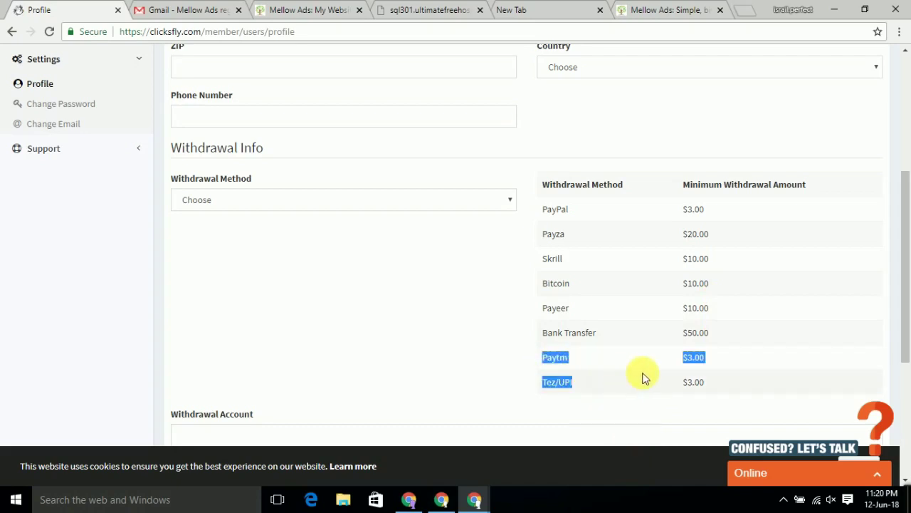
left_click(630, 367)
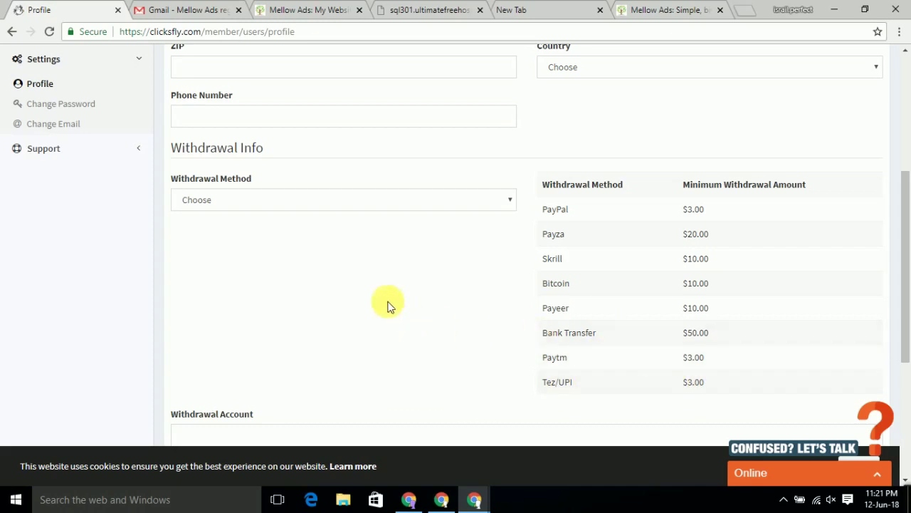
Choose Paytm as the withdrawal method and select the Withdrawal Account field
left_click(276, 202)
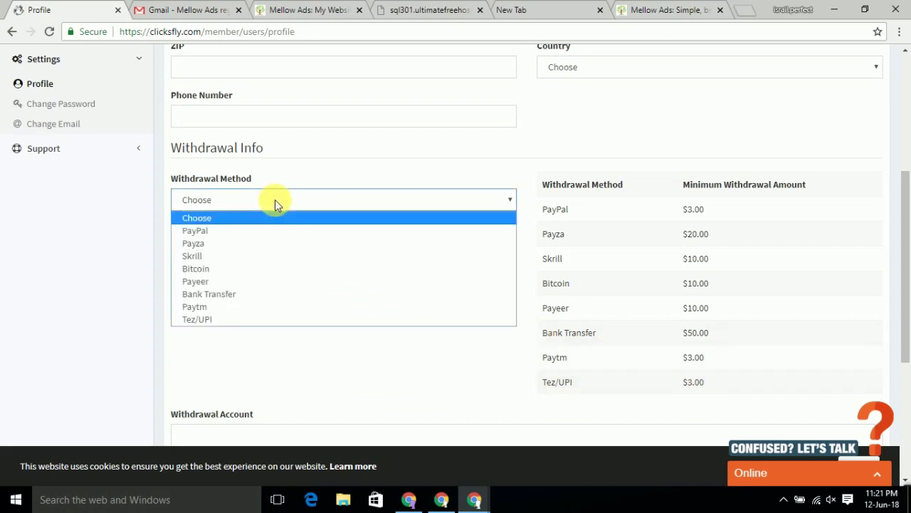
left_click(221, 308)
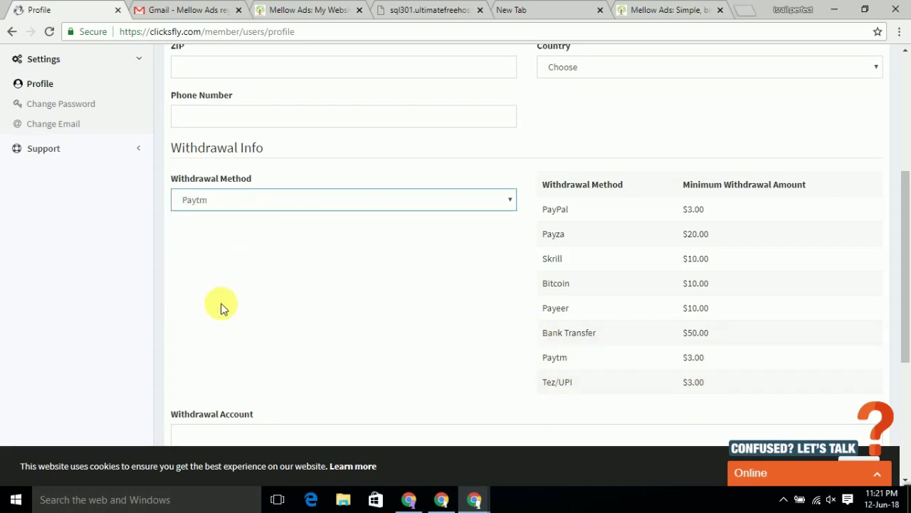
scroll(221, 306, "down", 3)
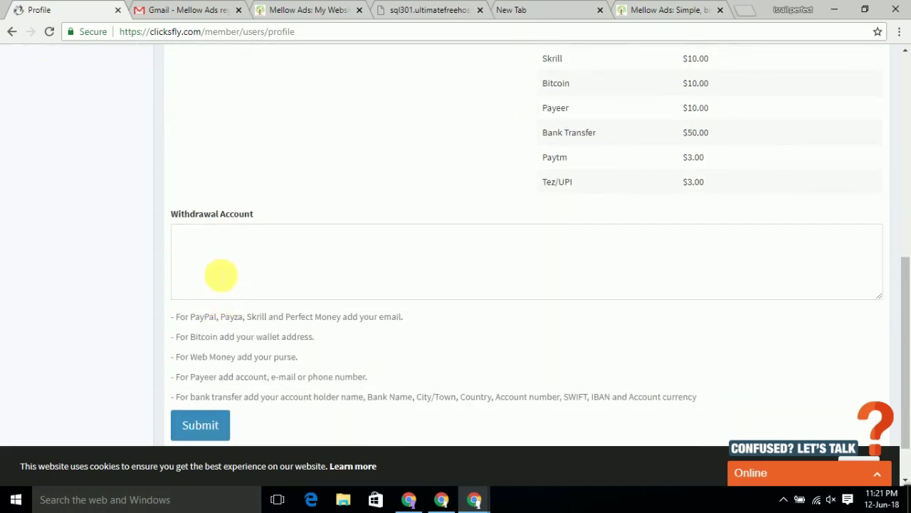
left_click(194, 243)
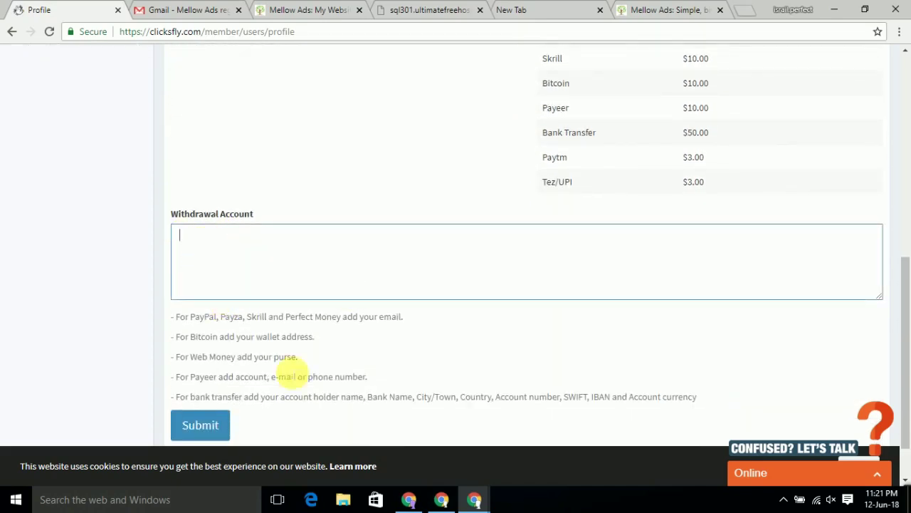
Scroll back up through the profile page to its top
scroll(482, 301, "up", 3)
scroll(480, 298, "up", 2)
scroll(480, 298, "up", 2)
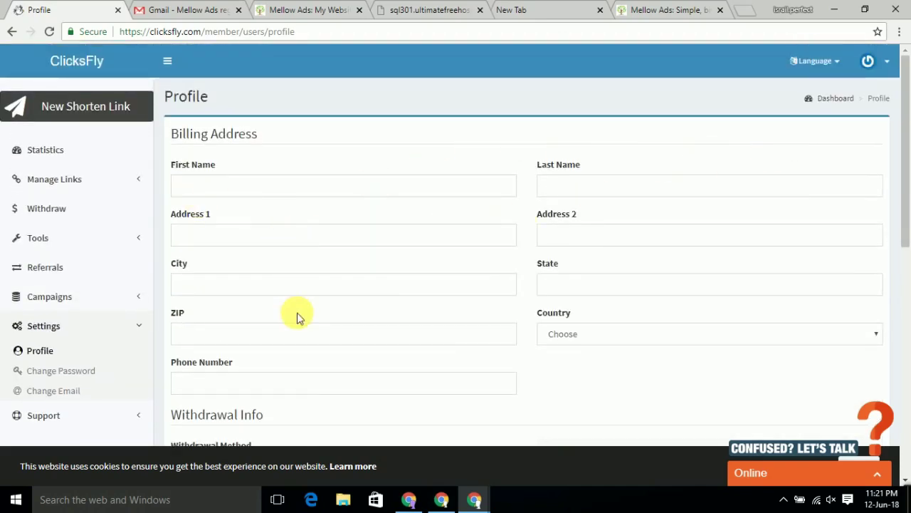
scroll(301, 309, "down", 2)
scroll(303, 309, "up", 2)
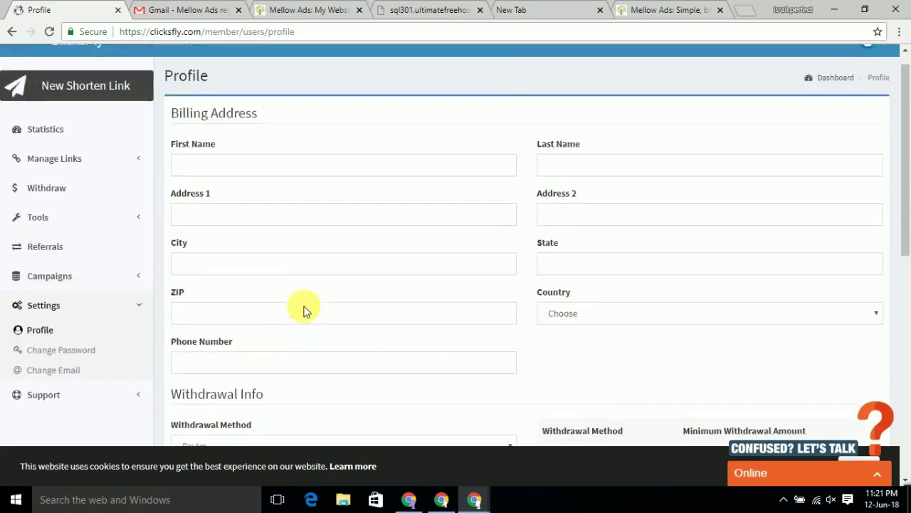
scroll(304, 311, "up", 1)
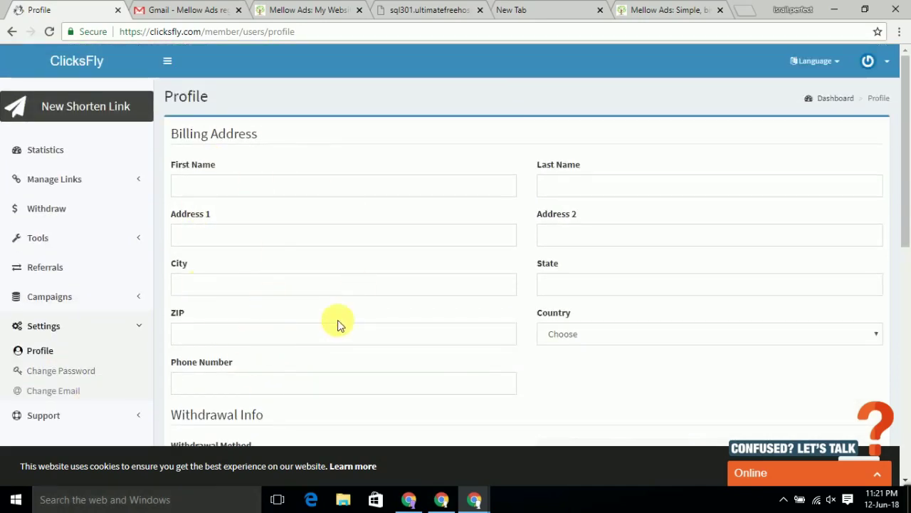
scroll(541, 399, "down", 1)
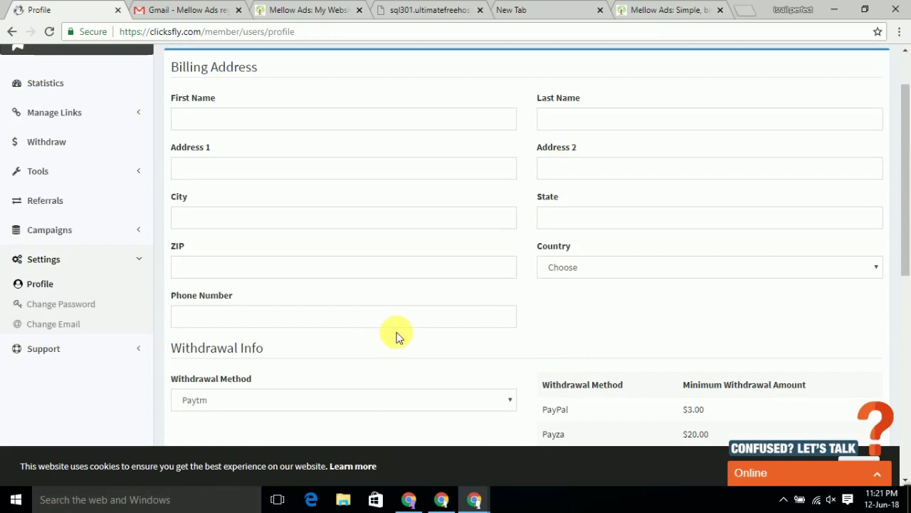
scroll(398, 337, "up", 1)
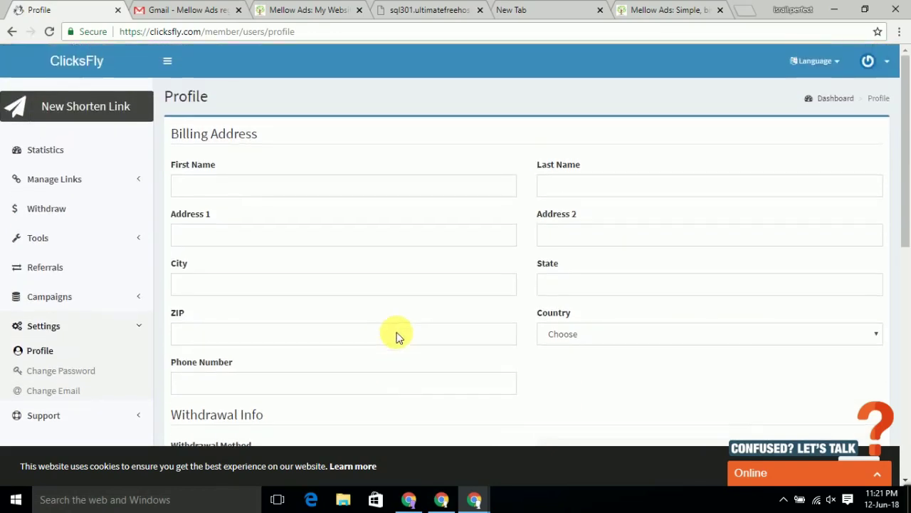
scroll(402, 336, "down", 2)
scroll(399, 336, "down", 2)
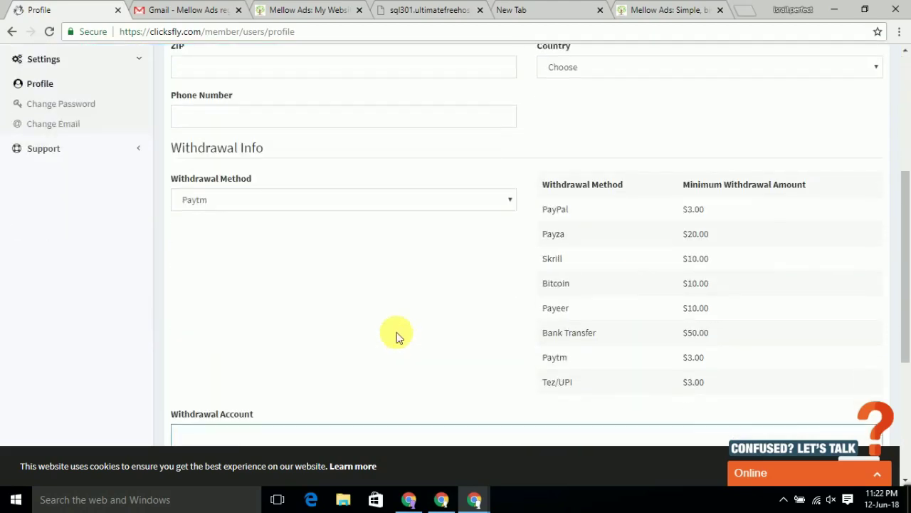
scroll(397, 334, "down", 4)
scroll(402, 338, "up", 5)
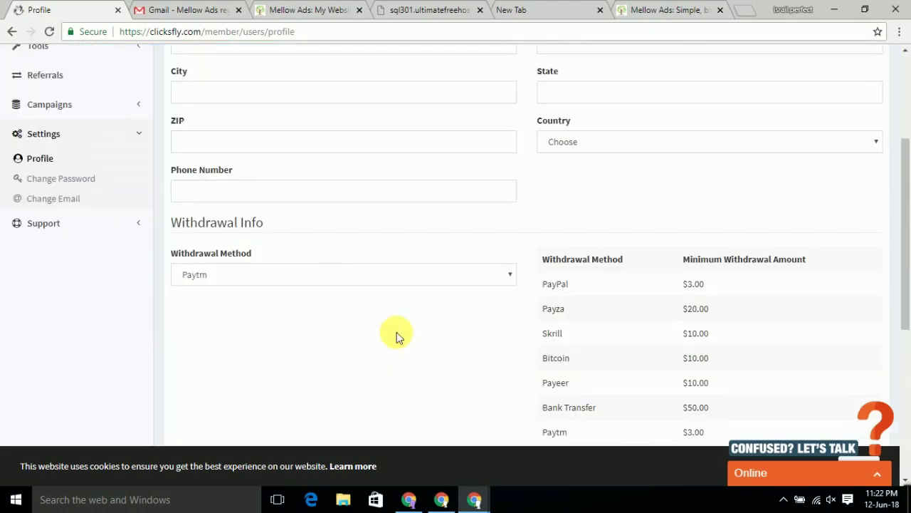
scroll(402, 338, "up", 3)
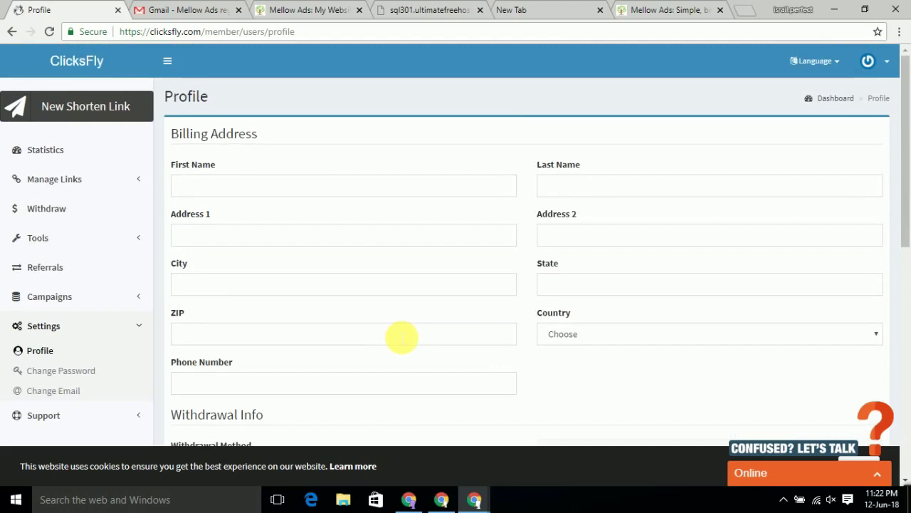